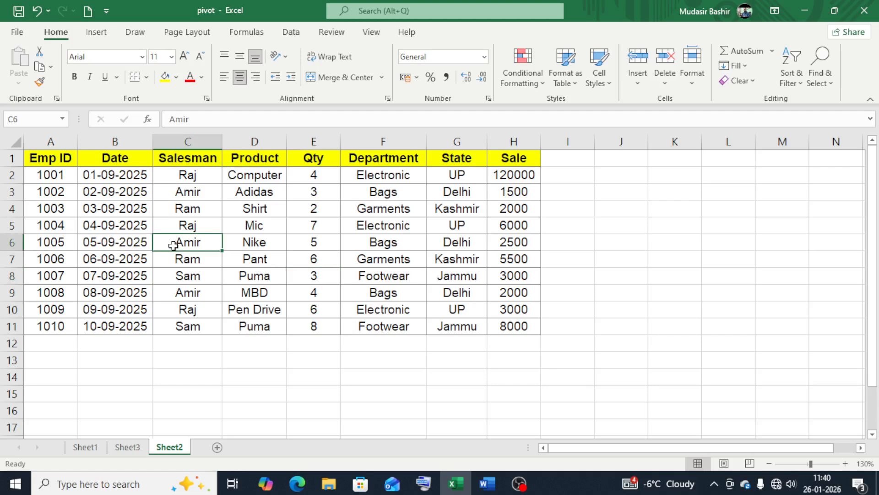
Examine the sales records on Sheet2, focusing on the Department column and its repeated Bags entries
left_click_drag(54, 170, 512, 326)
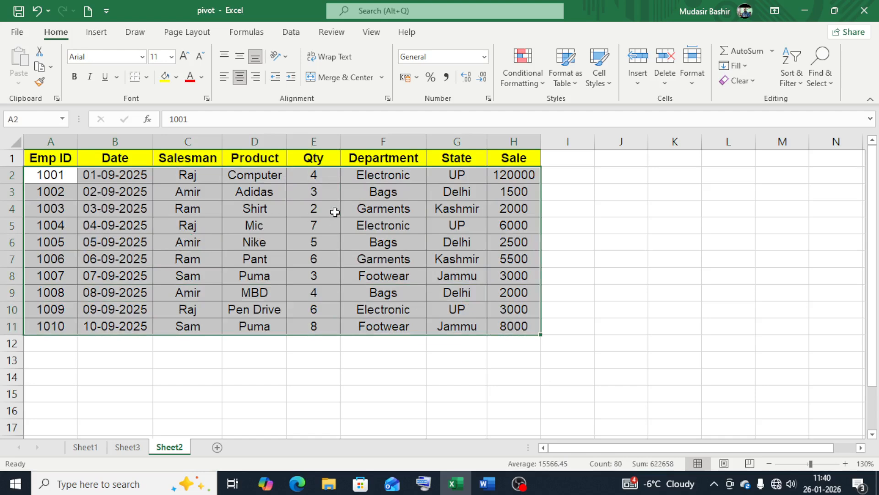
left_click(375, 190)
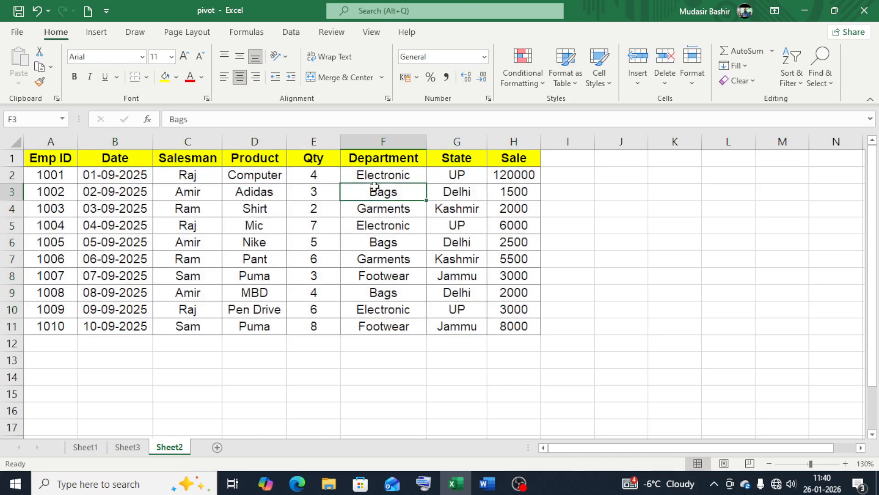
left_click(380, 161)
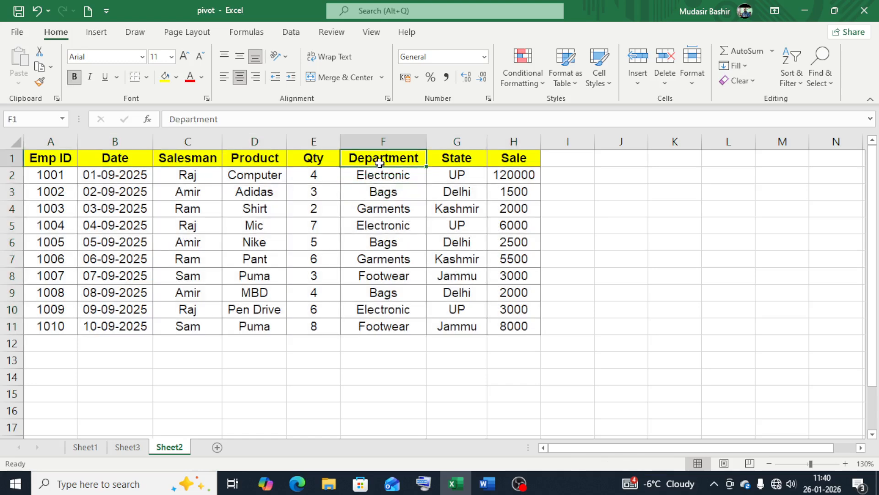
left_click(383, 179)
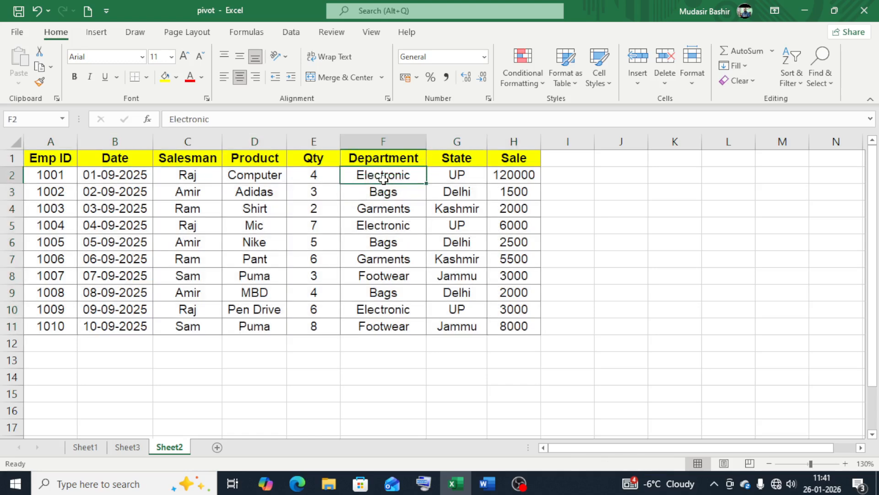
left_click(388, 243)
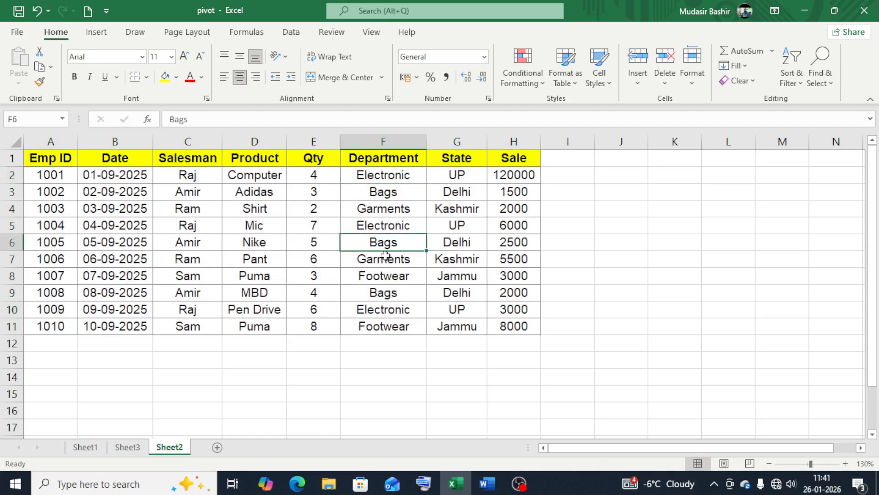
left_click(381, 327)
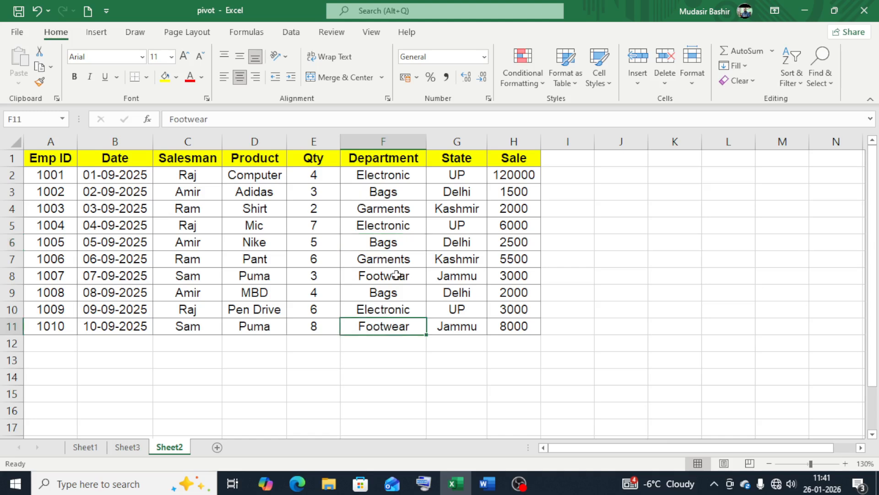
left_click(387, 241)
left_click(385, 192)
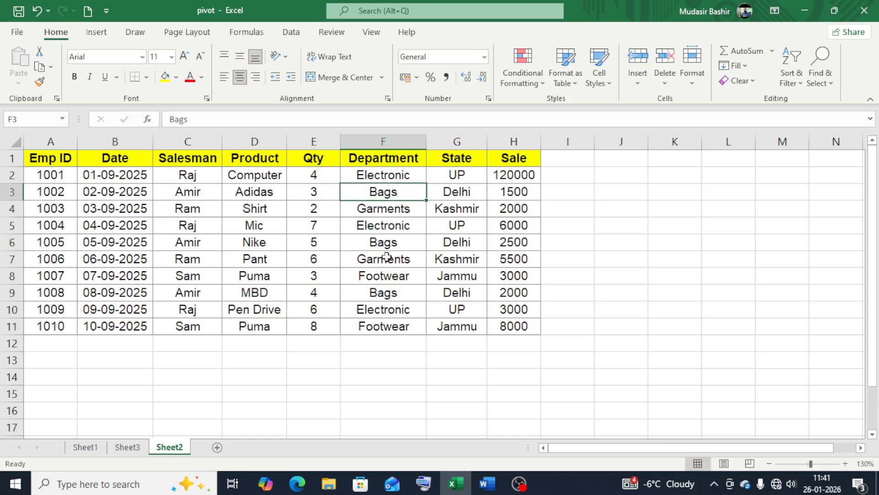
left_click(388, 242)
left_click(392, 294)
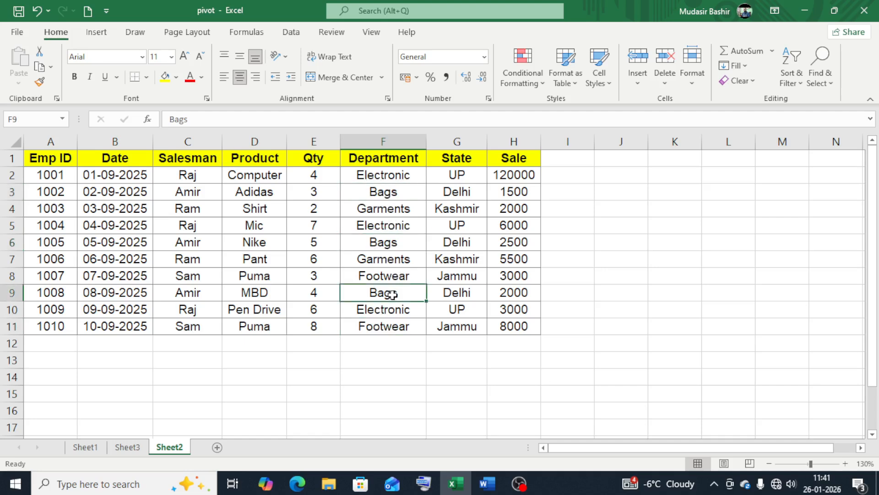
left_click(384, 194)
left_click(384, 244)
left_click(388, 293)
Create a PivotTable on a new worksheet from the sales data in Sheet2 range A1:H11, including the headers
left_click_drag(51, 159, 512, 326)
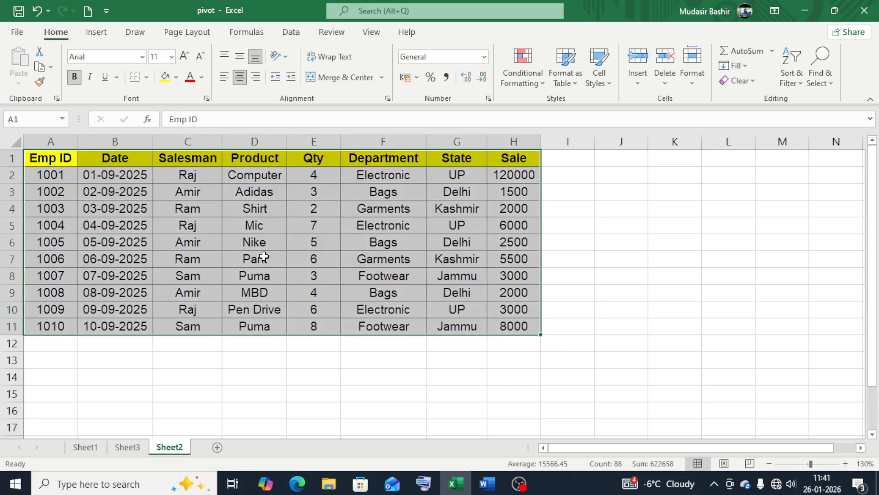
left_click(94, 37)
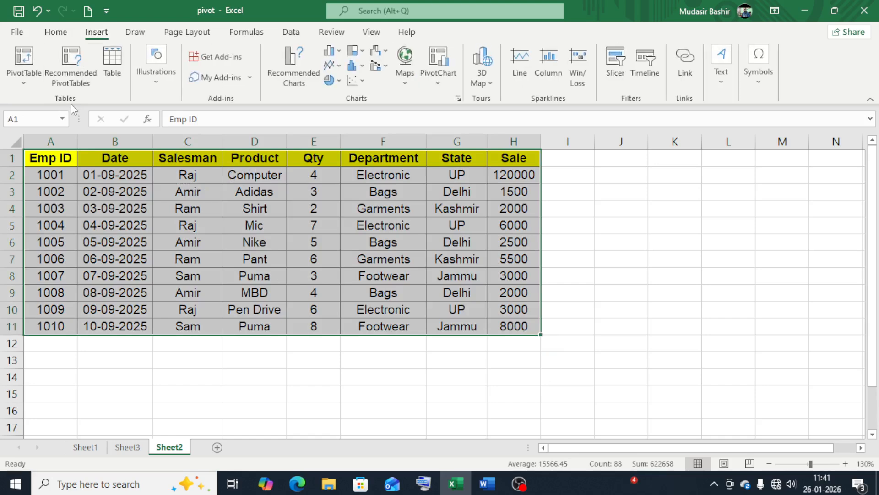
left_click(23, 65)
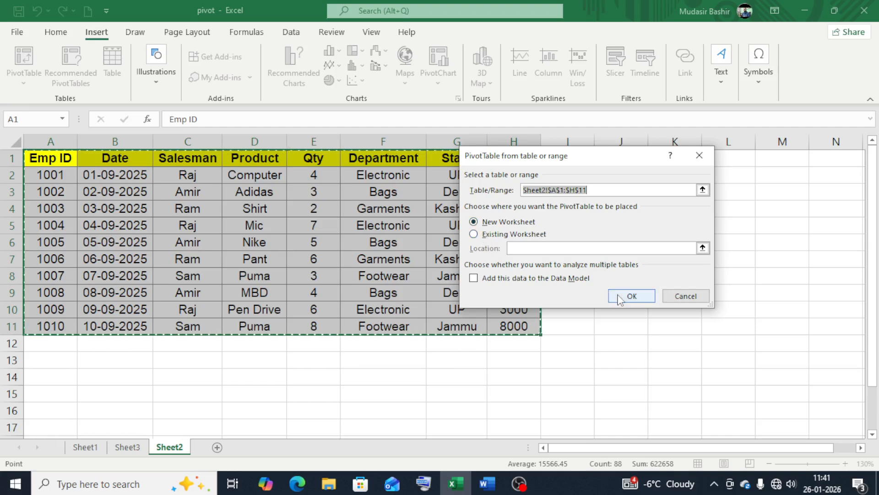
left_click(631, 296)
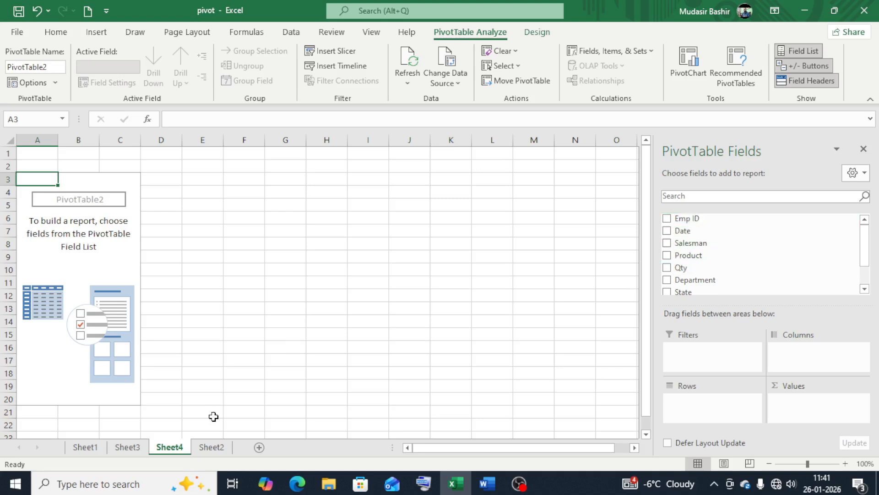
left_click(214, 450)
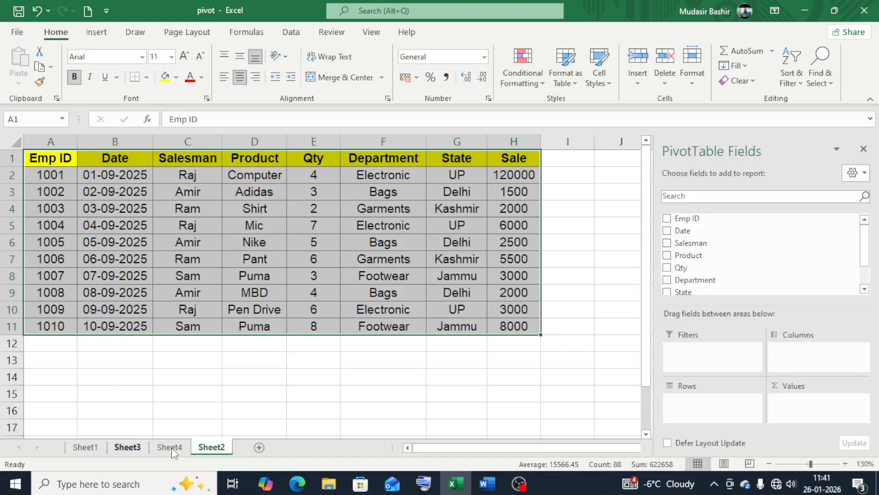
left_click(172, 450)
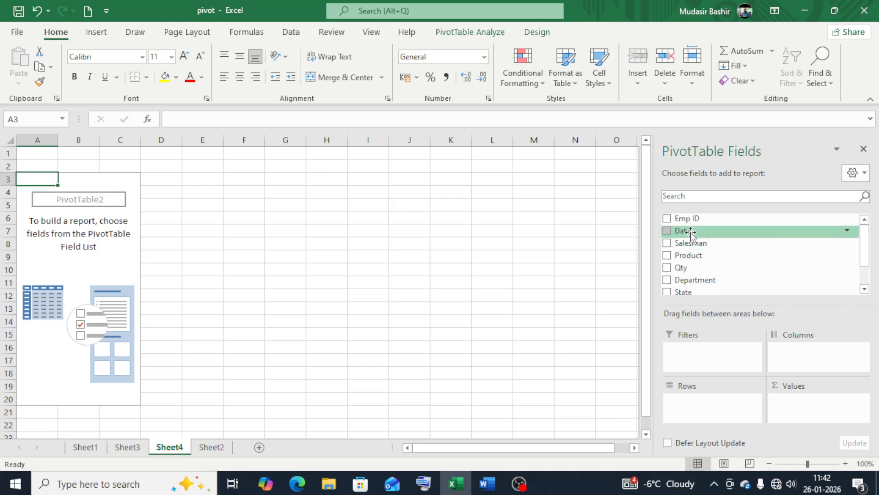
Add the Department field as the pivot table's report filter and review its filter choices, keeping all departments selected
mouse_move(866, 241)
left_mouse_down()
mouse_move(869, 257)
mouse_move(864, 235)
left_mouse_up()
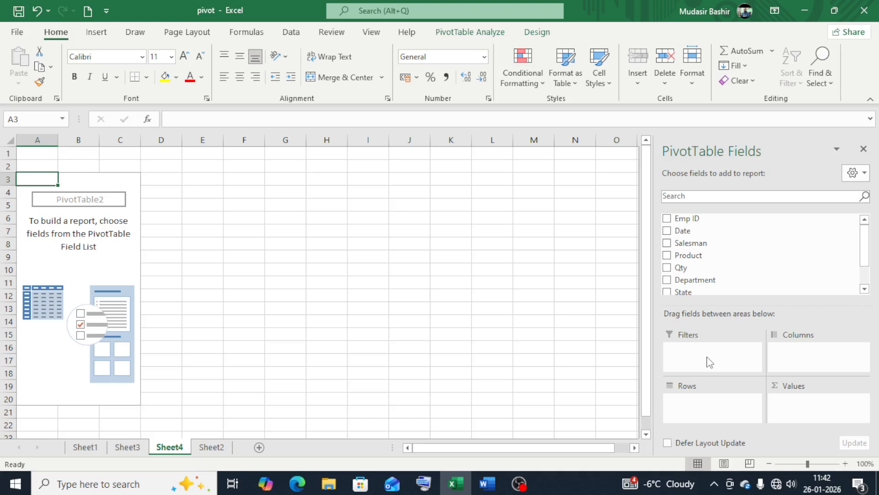
left_click_drag(668, 282, 696, 354)
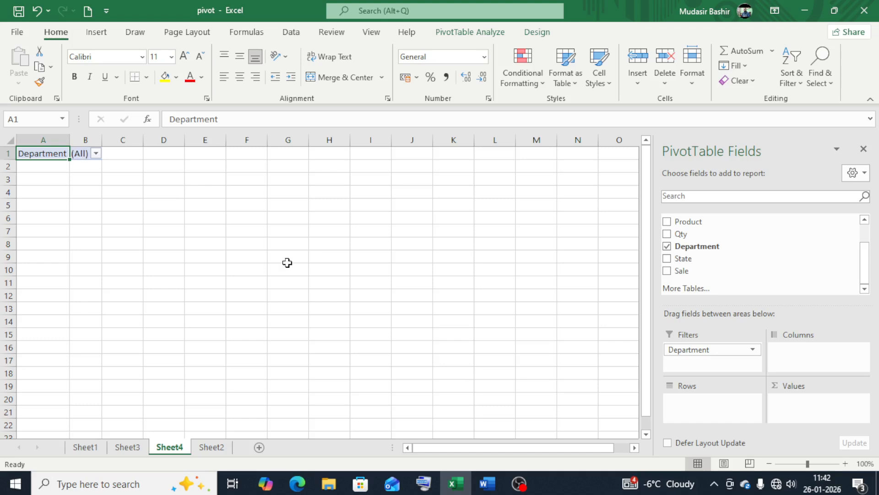
left_click(846, 463)
left_click(48, 157)
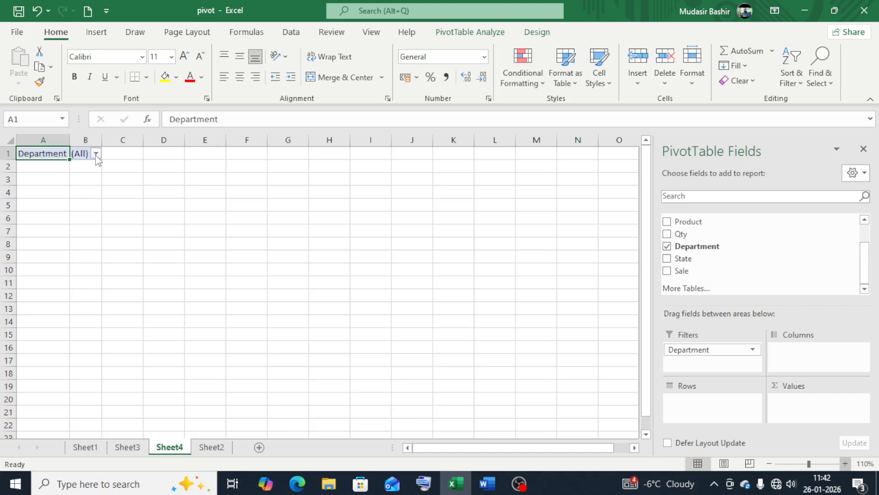
scroll(97, 158, "up", 6)
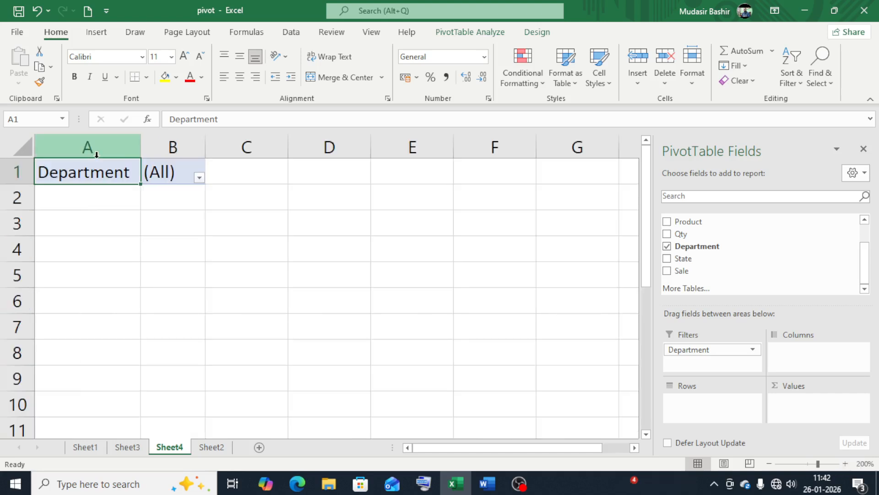
left_click(199, 178)
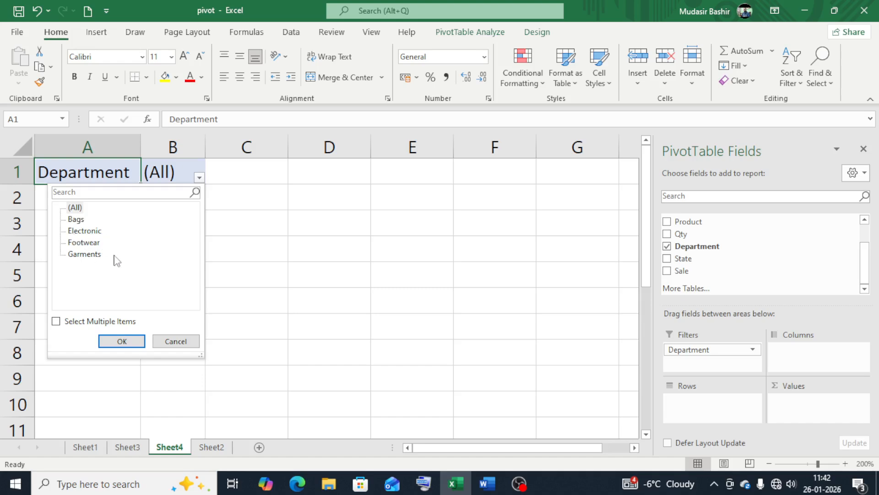
left_click(123, 340)
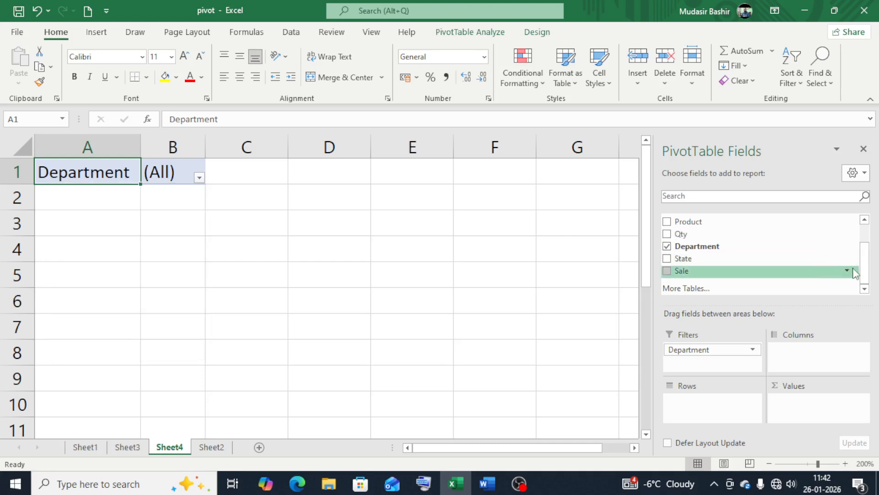
Place the Product field in the pivot table's rows, trying it in the columns before returning it to the rows
left_click_drag(682, 222, 687, 400)
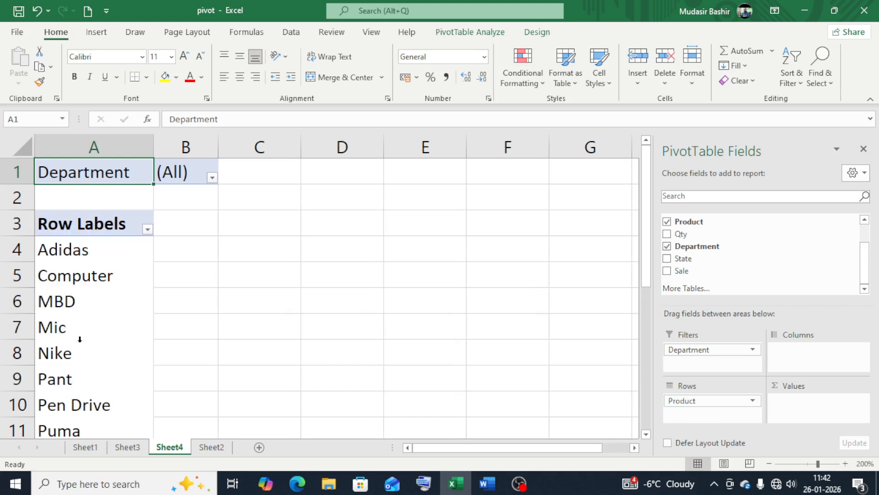
scroll(79, 339, "down", 1)
left_click(767, 464)
left_click(767, 464)
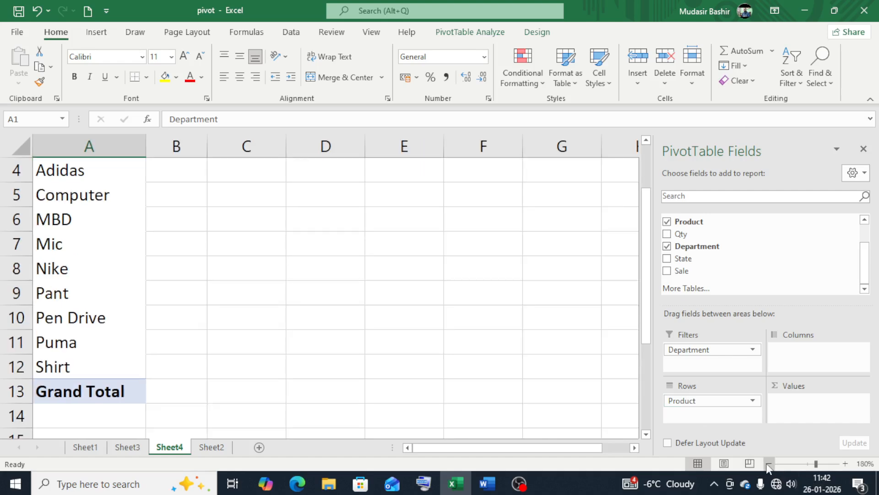
scroll(122, 284, "up", 1)
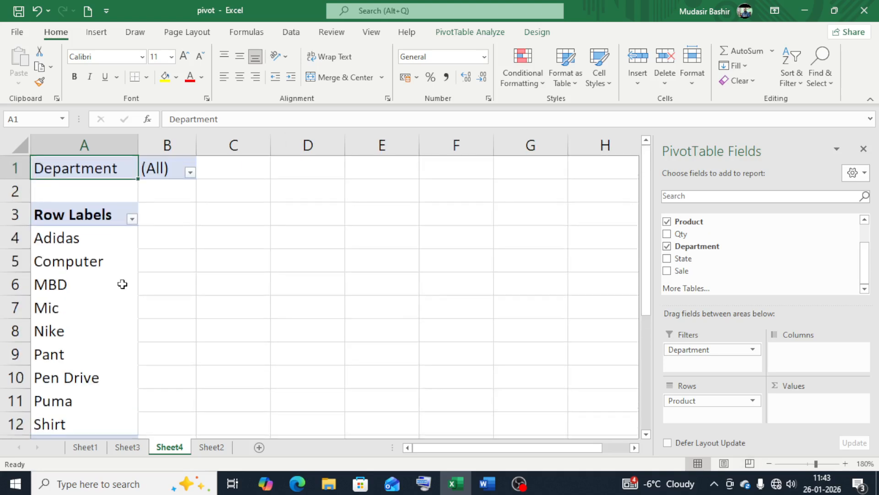
scroll(121, 286, "down", 1)
scroll(122, 285, "up", 1)
left_click(768, 463)
left_click(769, 464)
left_click(769, 464)
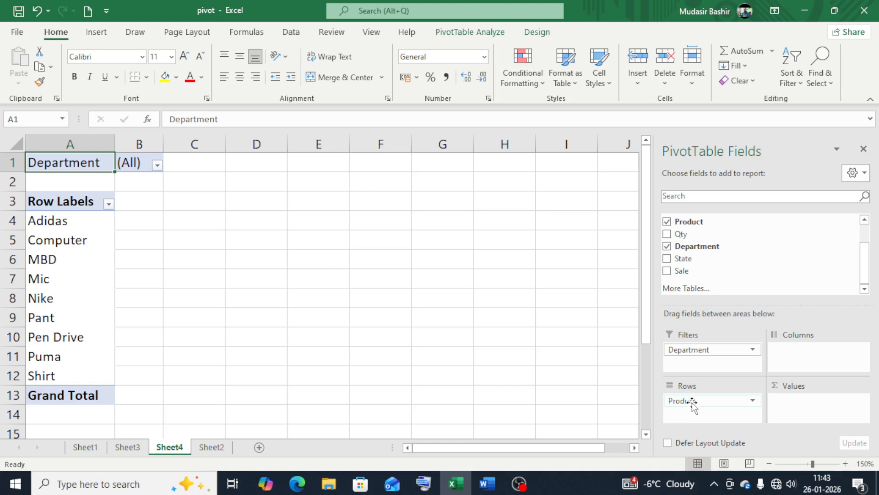
left_click_drag(691, 402, 793, 355)
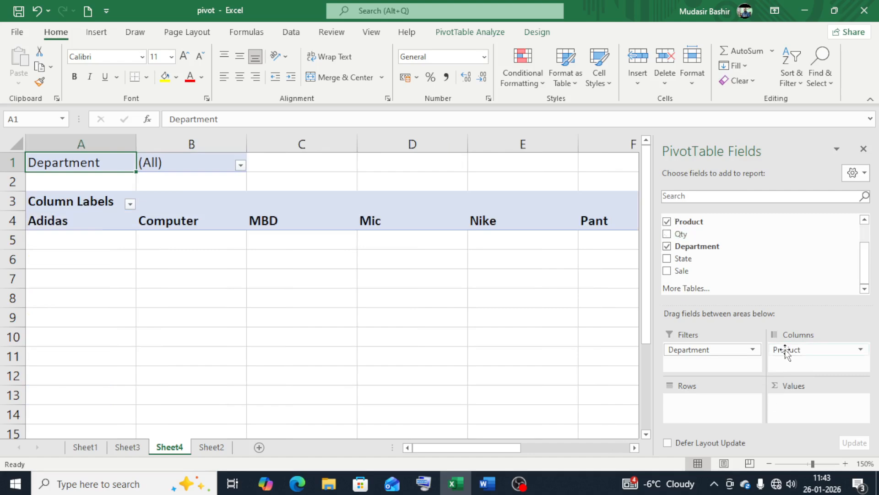
left_click_drag(785, 352, 682, 404)
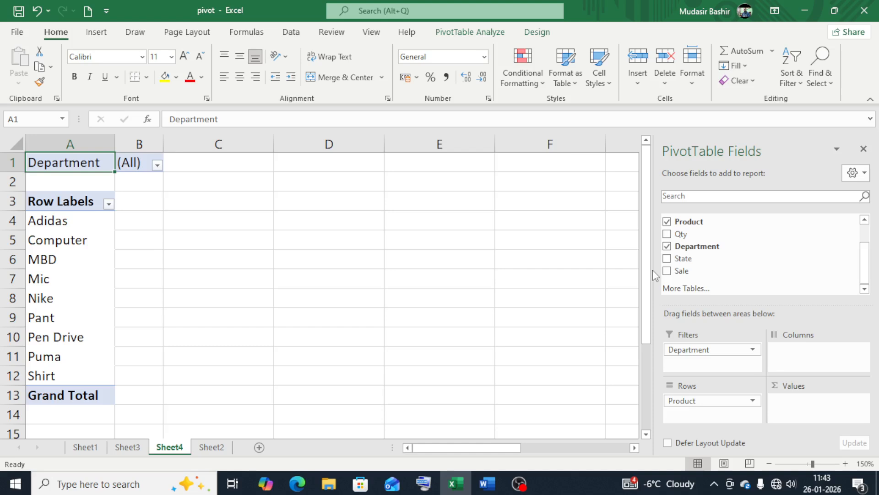
Sum the Sale field in the pivot table's values and nest the Salesman field under Product in the rows
left_click_drag(670, 275, 784, 407)
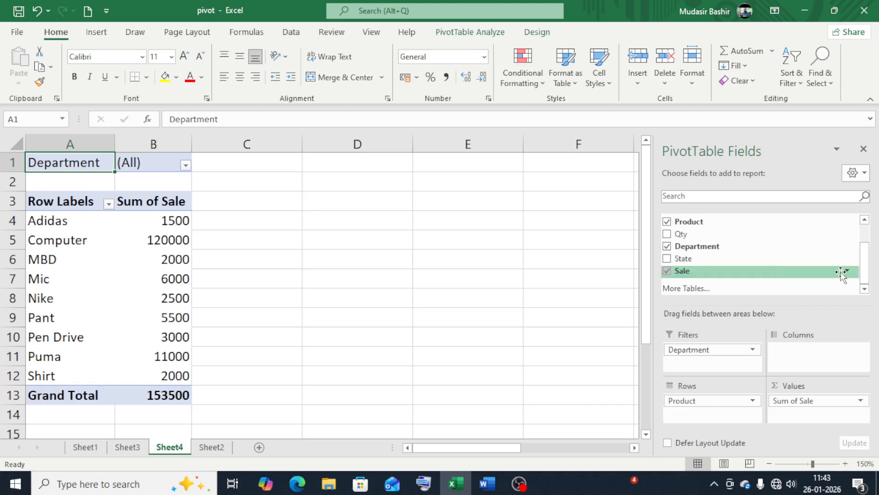
scroll(752, 258, "up", 1)
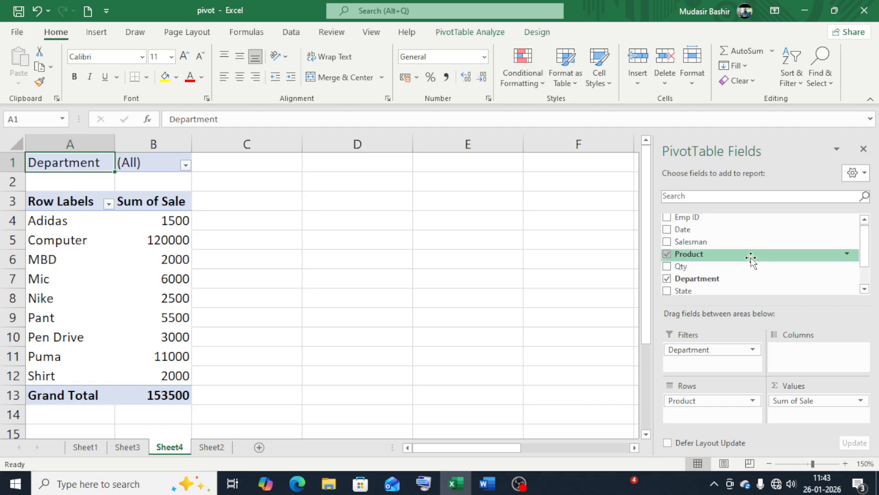
left_click_drag(666, 244, 692, 414)
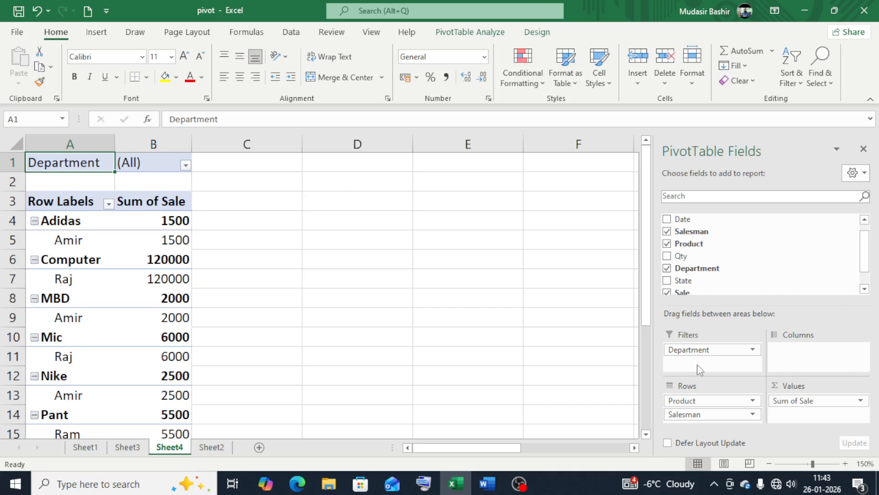
Filter the pivot table by the Bags department, and after that by the Electronic department
left_click(185, 165)
left_click(67, 211)
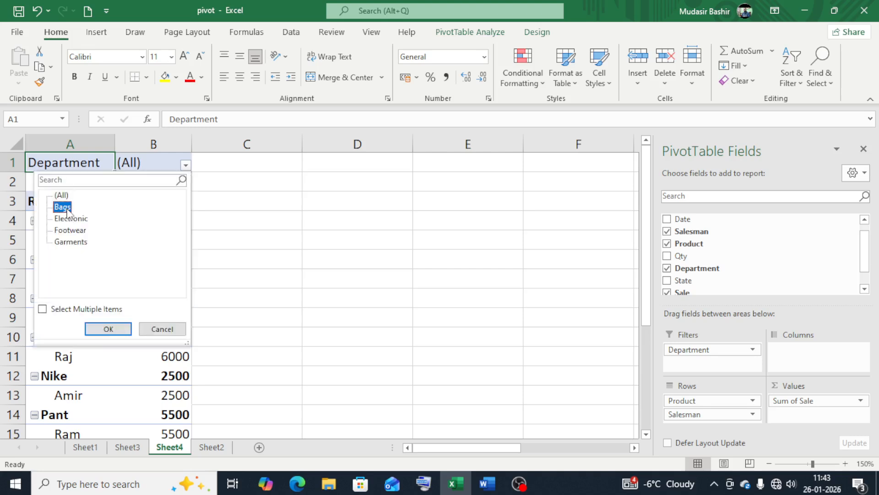
left_click(114, 334)
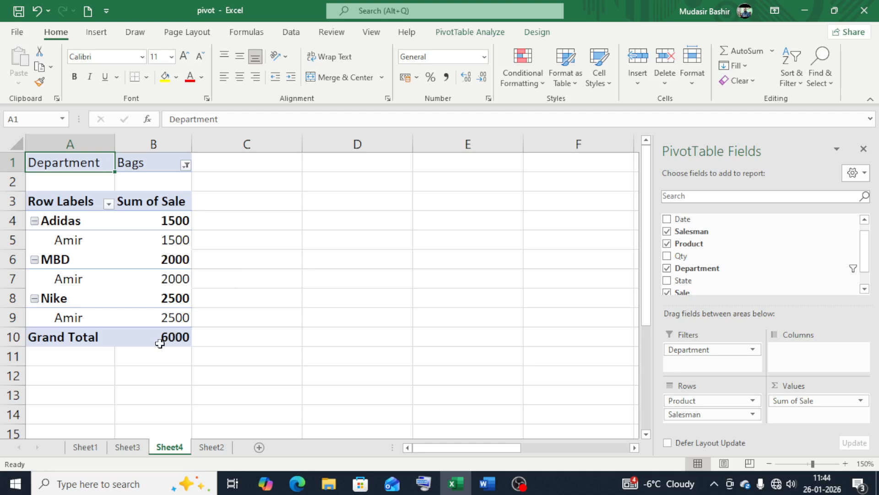
left_click(182, 166)
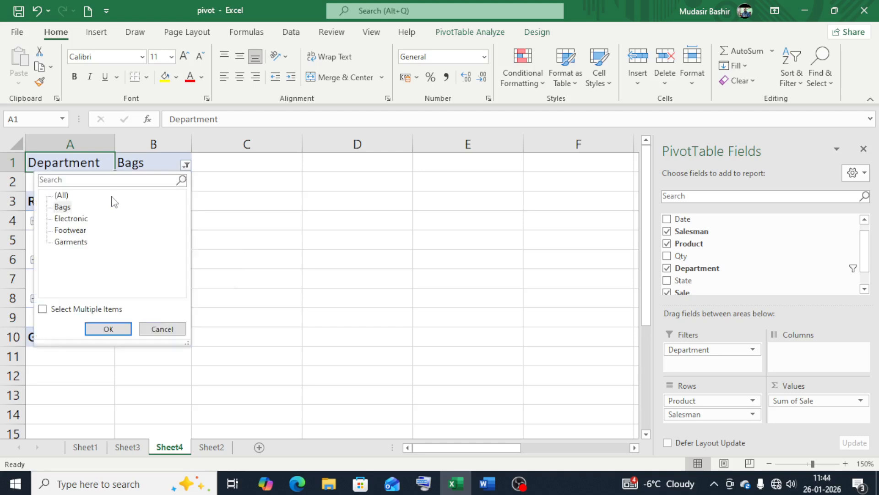
left_click(70, 221)
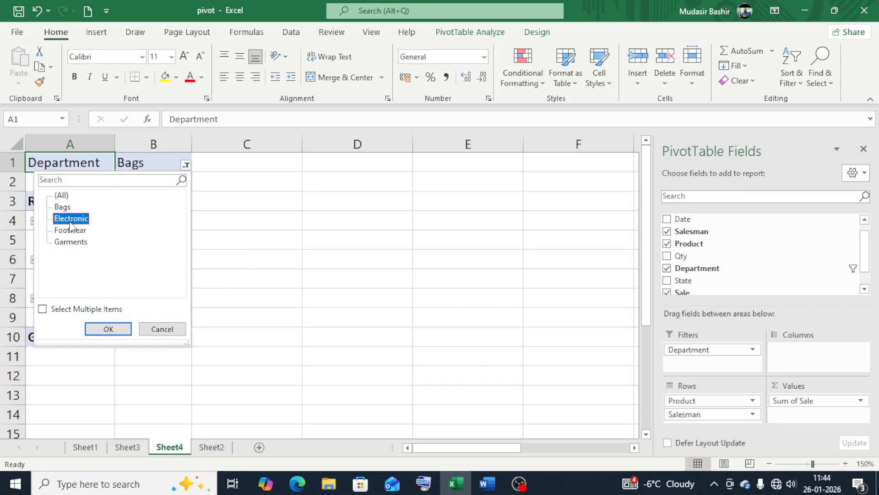
left_click(114, 330)
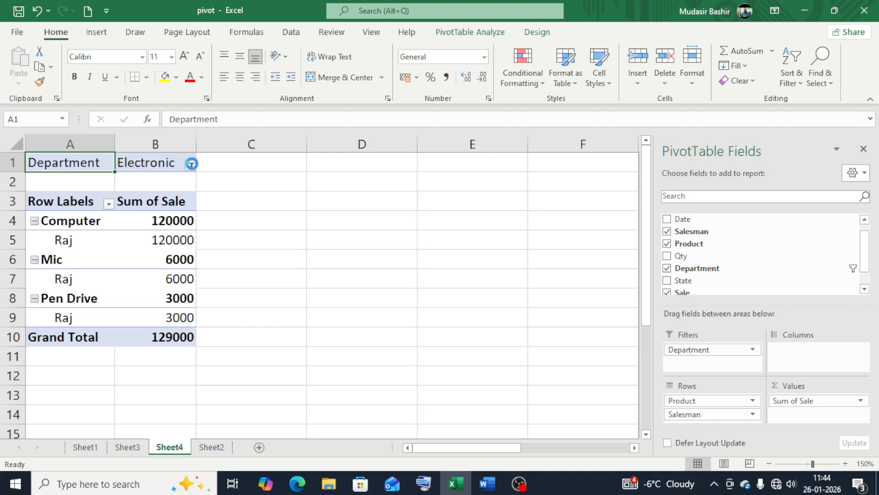
Set the pivot table's Department filter to Garments
left_click(189, 164)
key("Down")
left_click(77, 243)
left_click(109, 329)
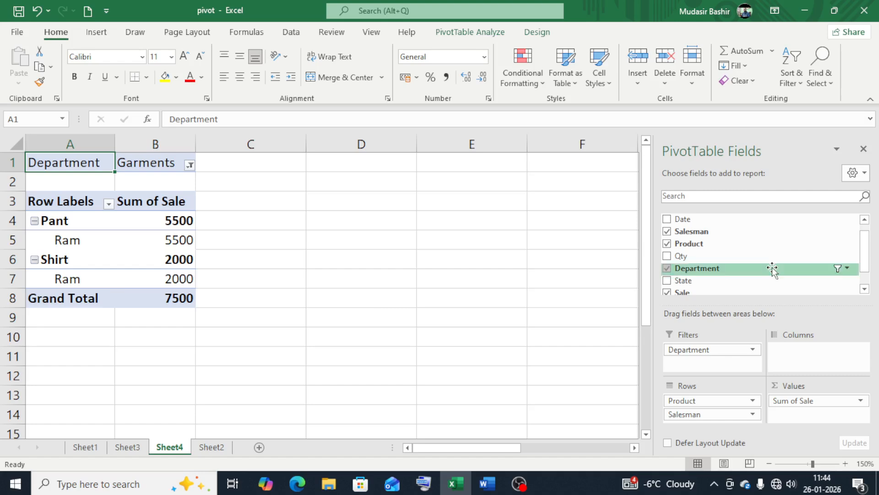
Add the Qty field to the pivot table's rows between Product and Salesman
scroll(867, 251, "down", 1)
scroll(873, 242, "up", 1)
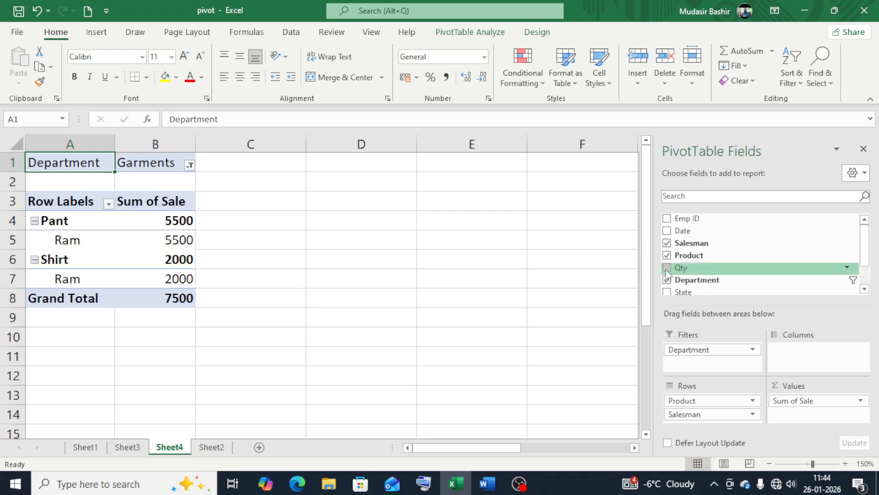
left_click_drag(673, 268, 711, 413)
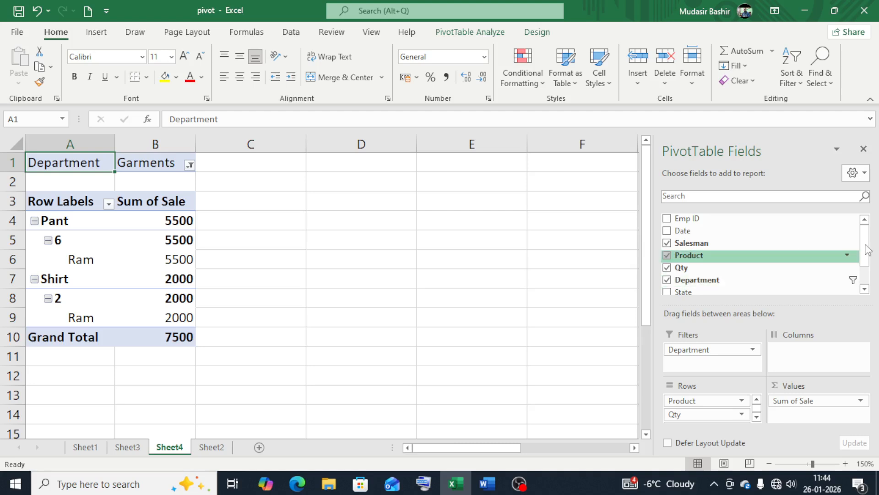
scroll(869, 248, "down", 3)
scroll(874, 268, "up", 3)
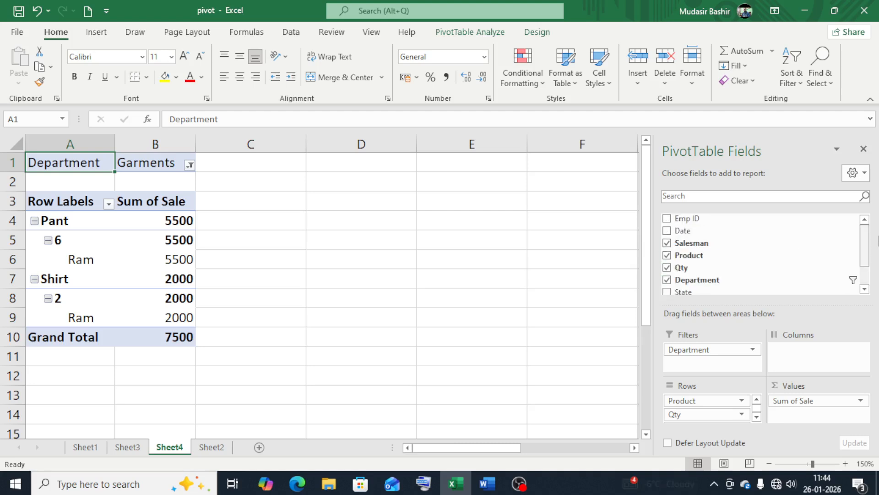